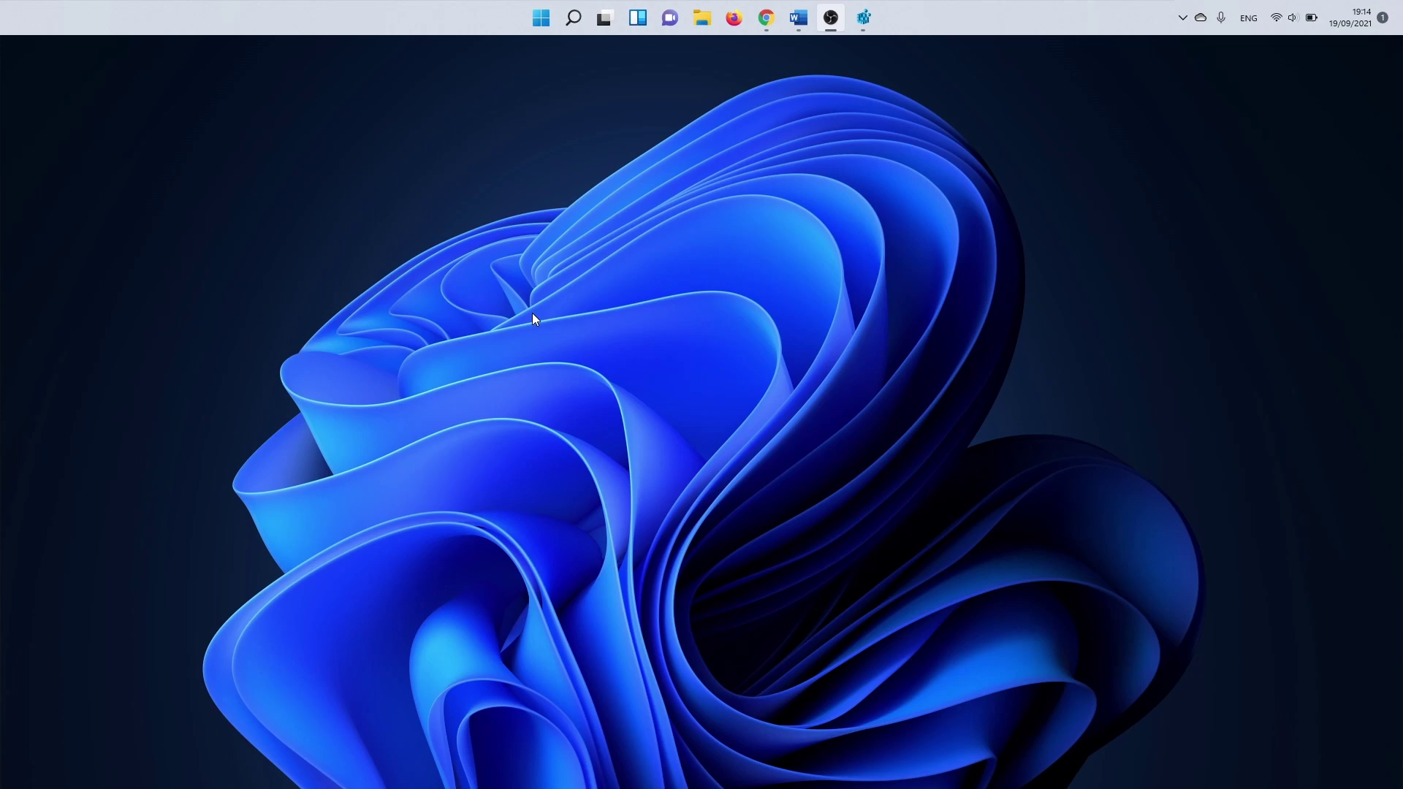
Step: Search for 'registry editor' from the taskbar and launch Registry Editor
left_click(541, 18)
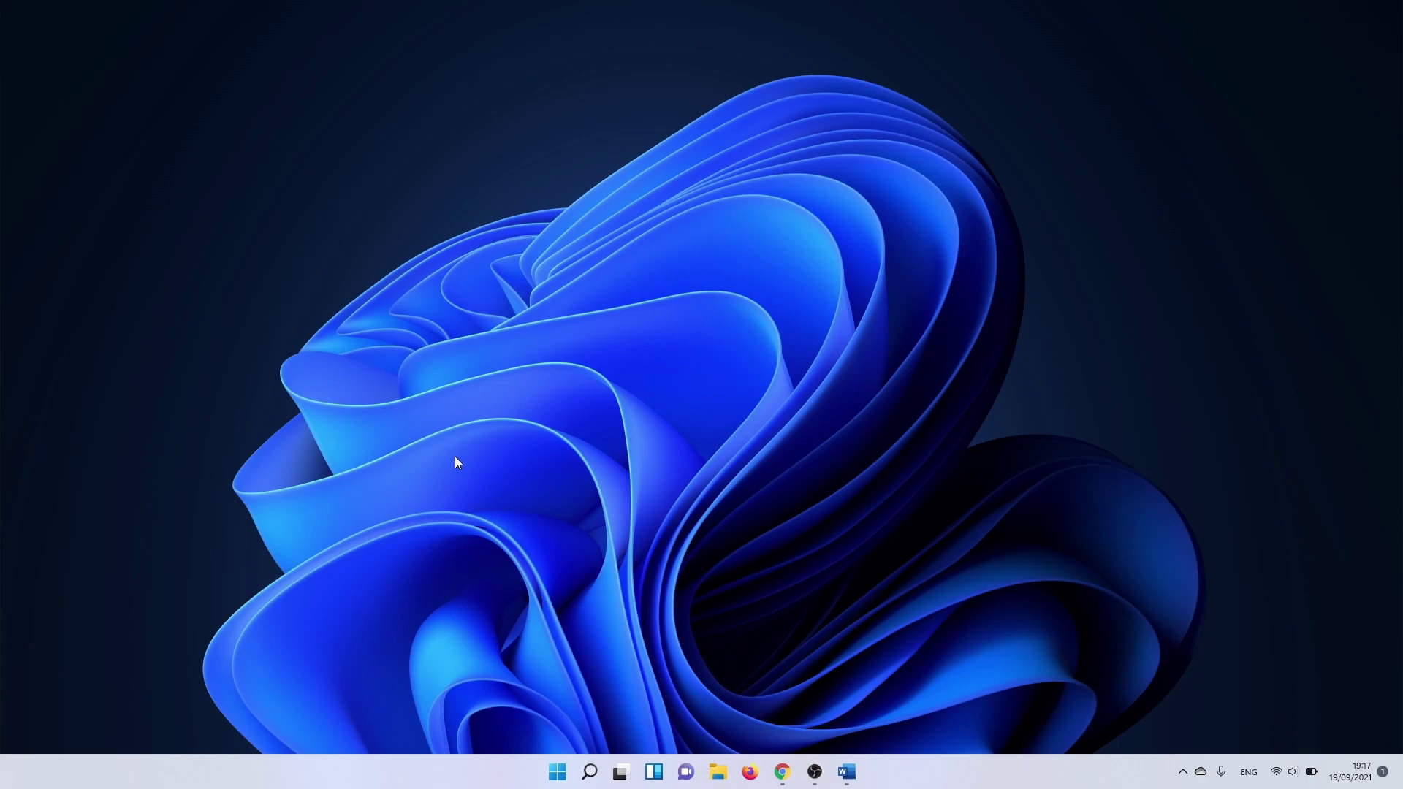
left_click(588, 771)
type("registry editor")
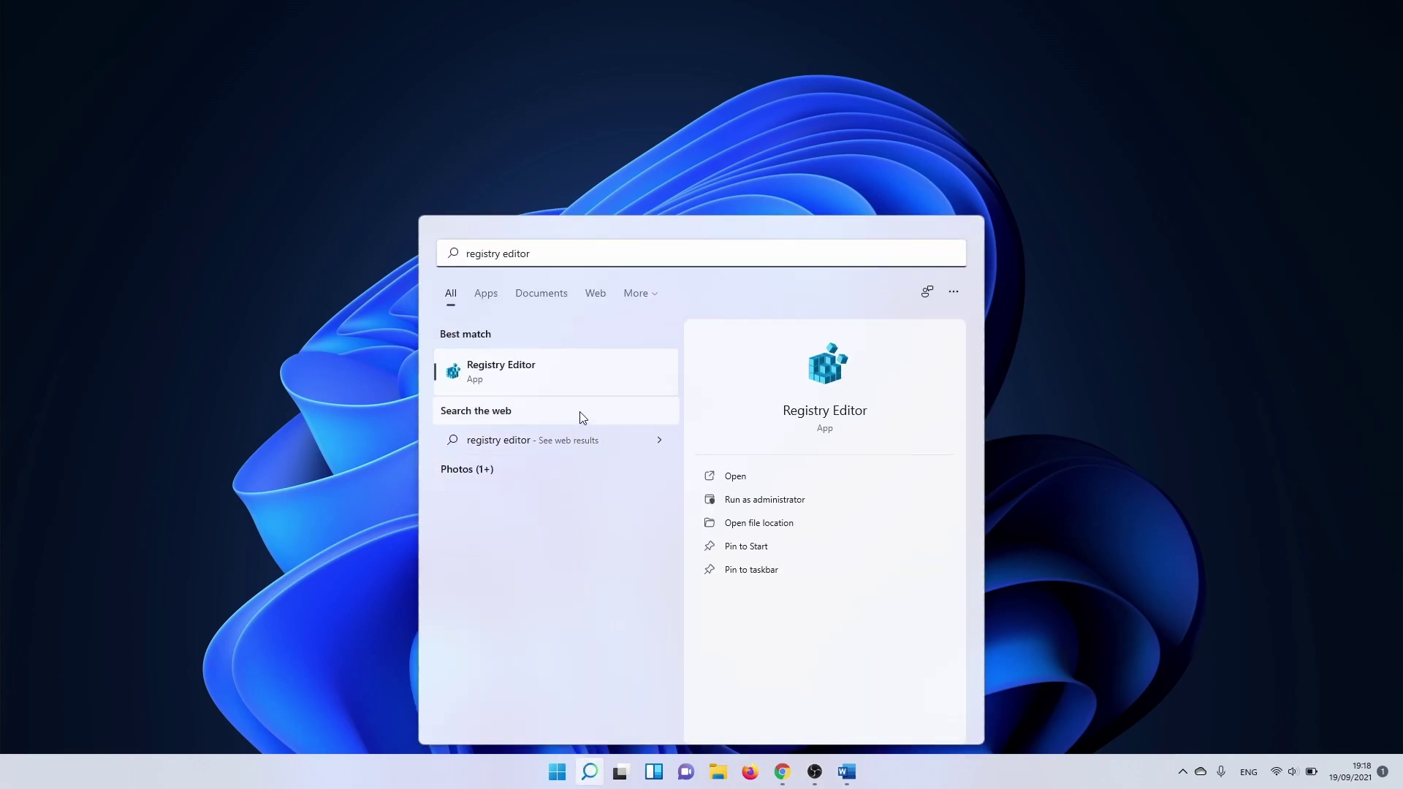
left_click(575, 389)
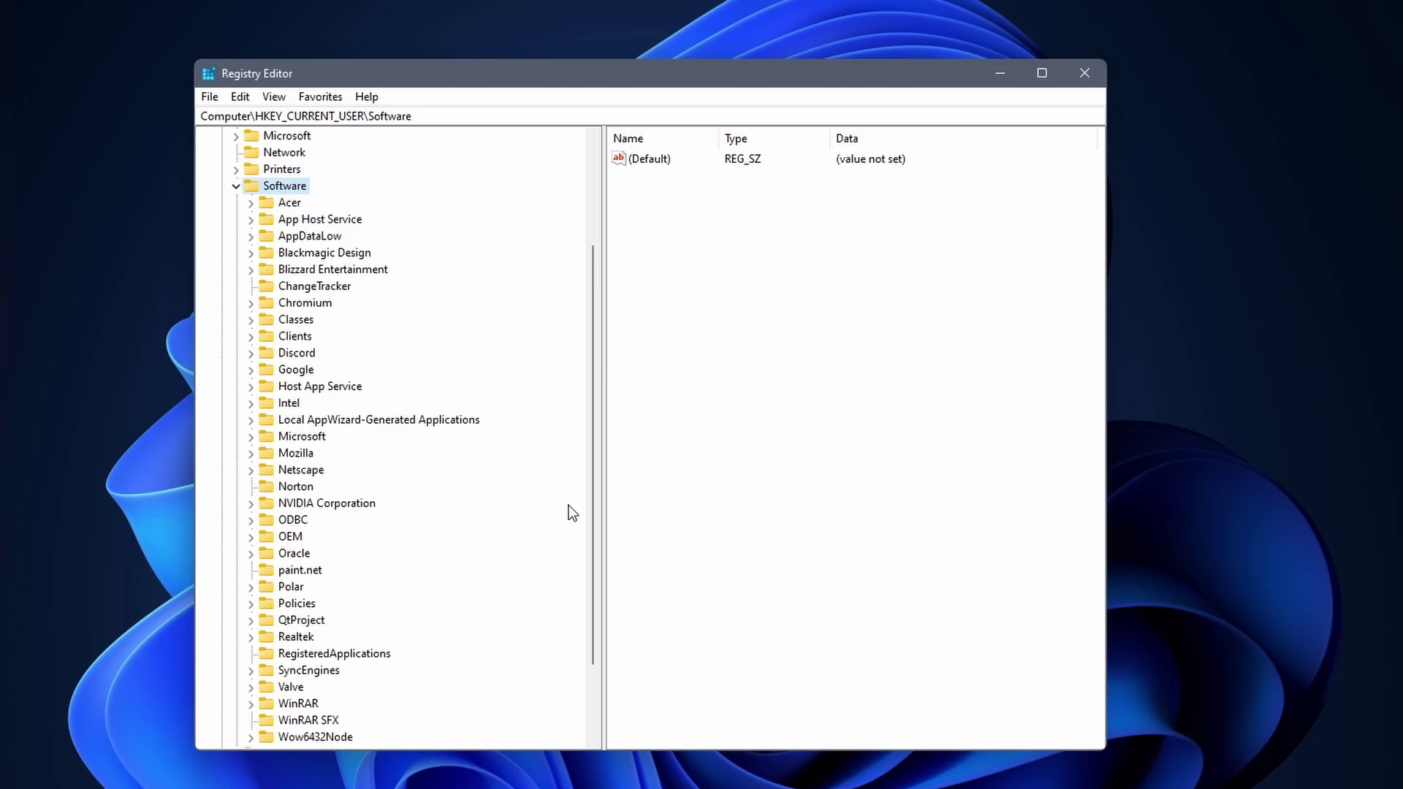
left_click_drag(592, 490, 591, 240)
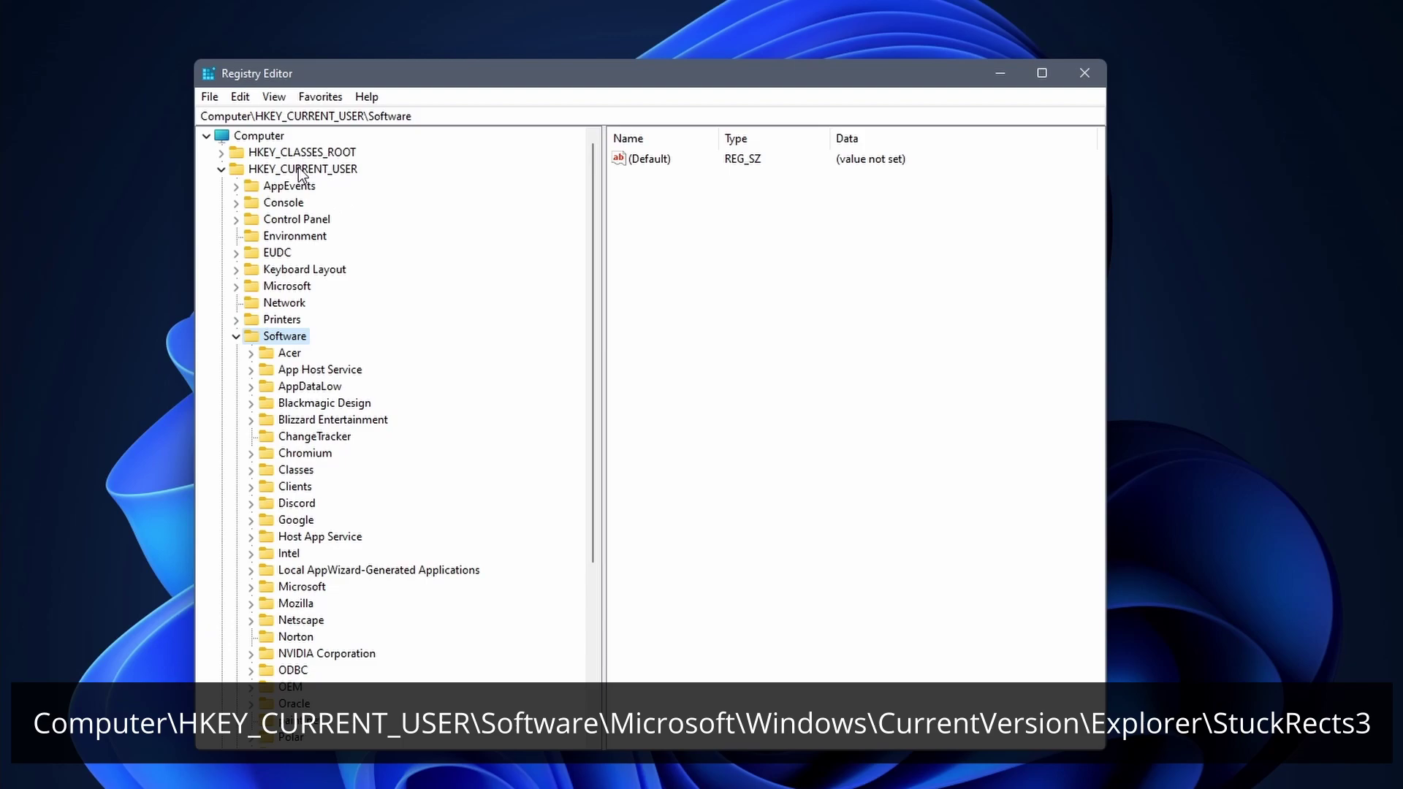
Step: Navigate to HKEY_CURRENT_USER\Software\Microsoft\Windows\CurrentVersion\Explorer\StuckRects3
left_click(299, 168)
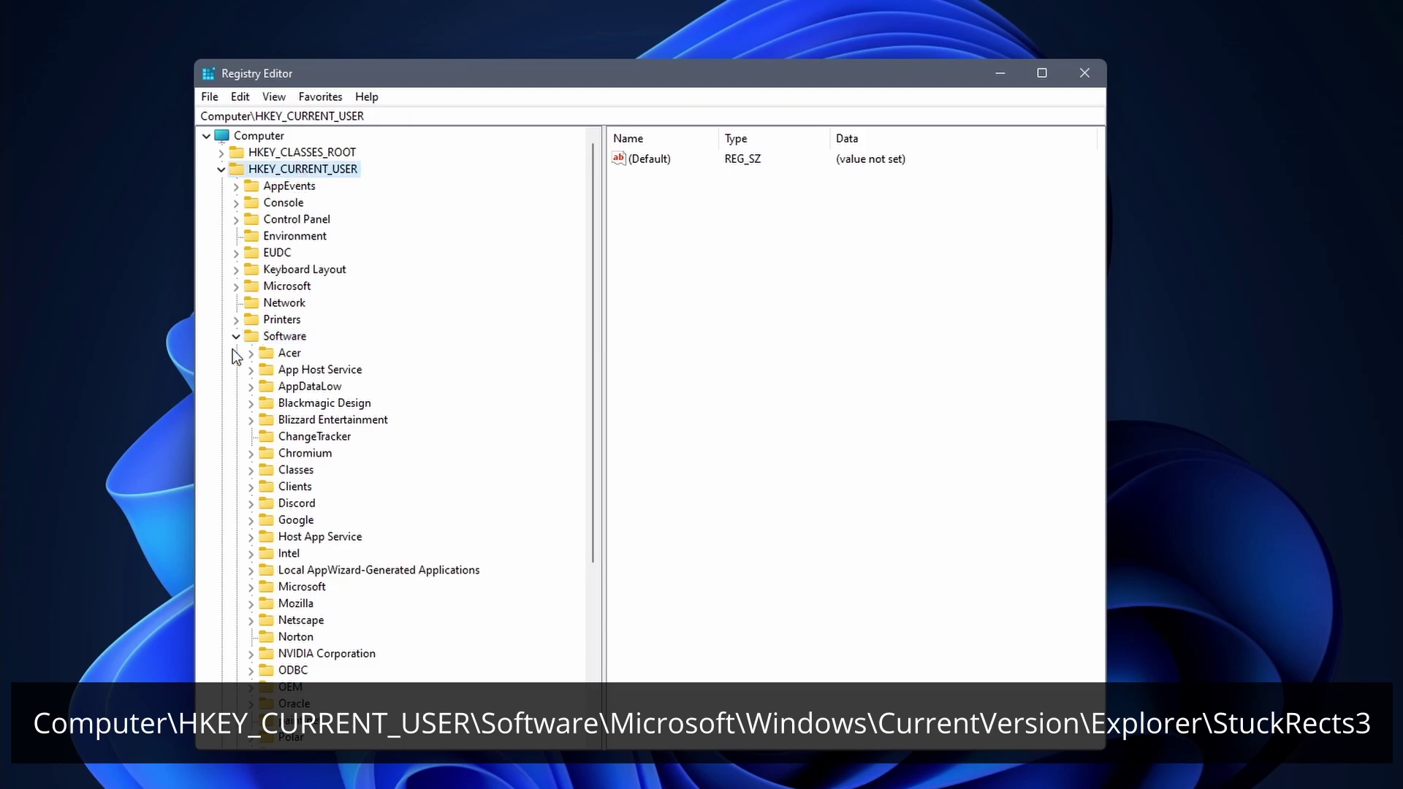
left_click(283, 336)
scroll(294, 436, "down", 2)
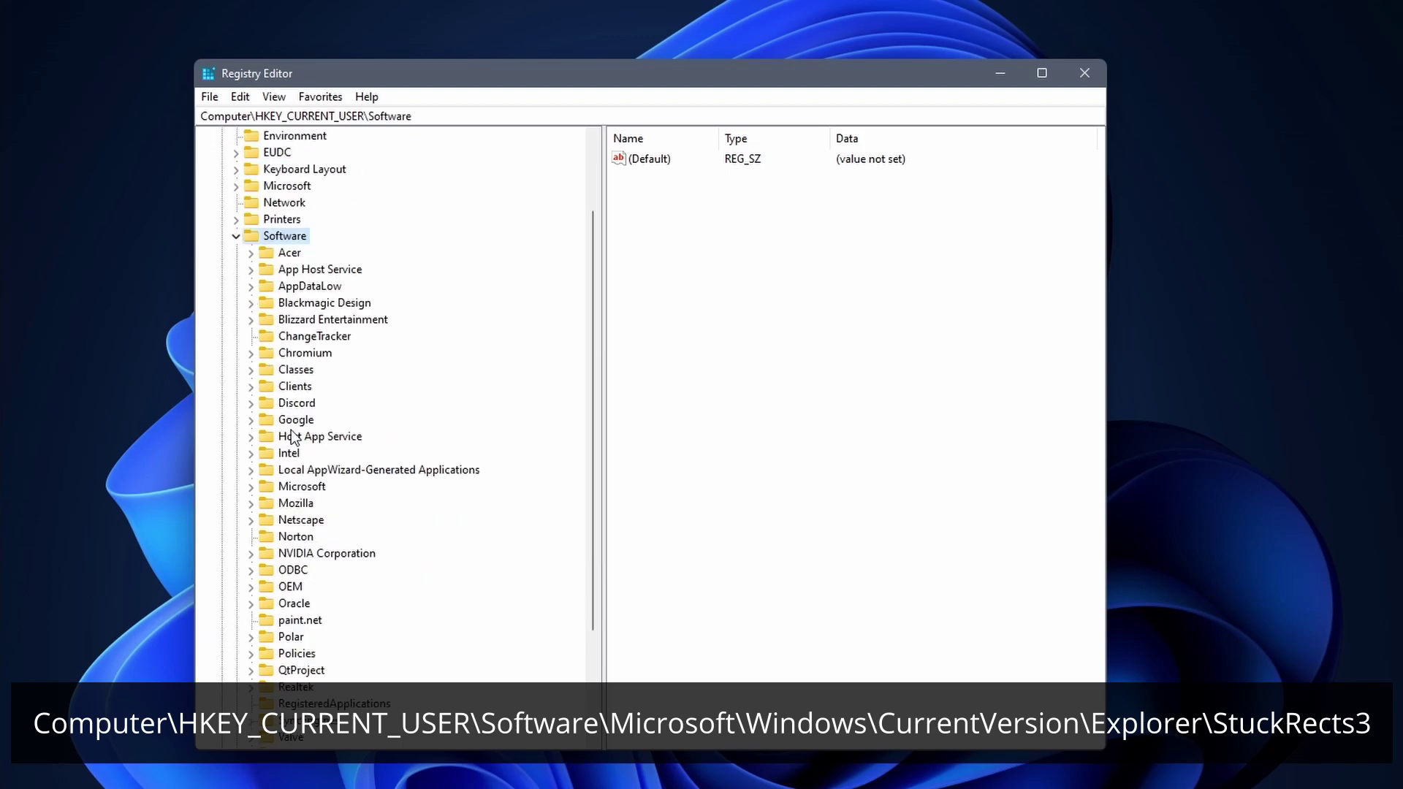
left_click(255, 487)
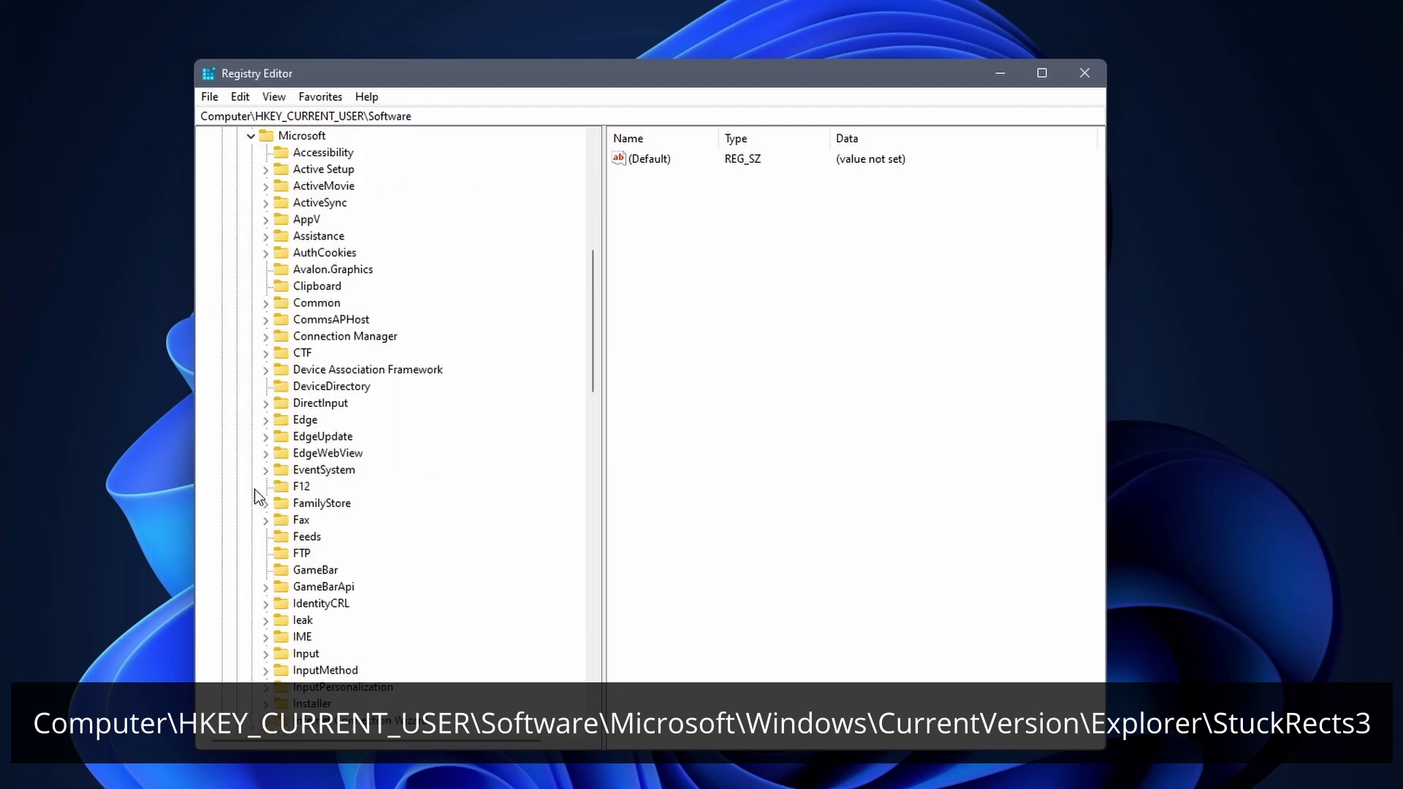
scroll(254, 490, "down", 5)
scroll(254, 489, "down", 5)
scroll(254, 489, "down", 5)
scroll(255, 489, "down", 4)
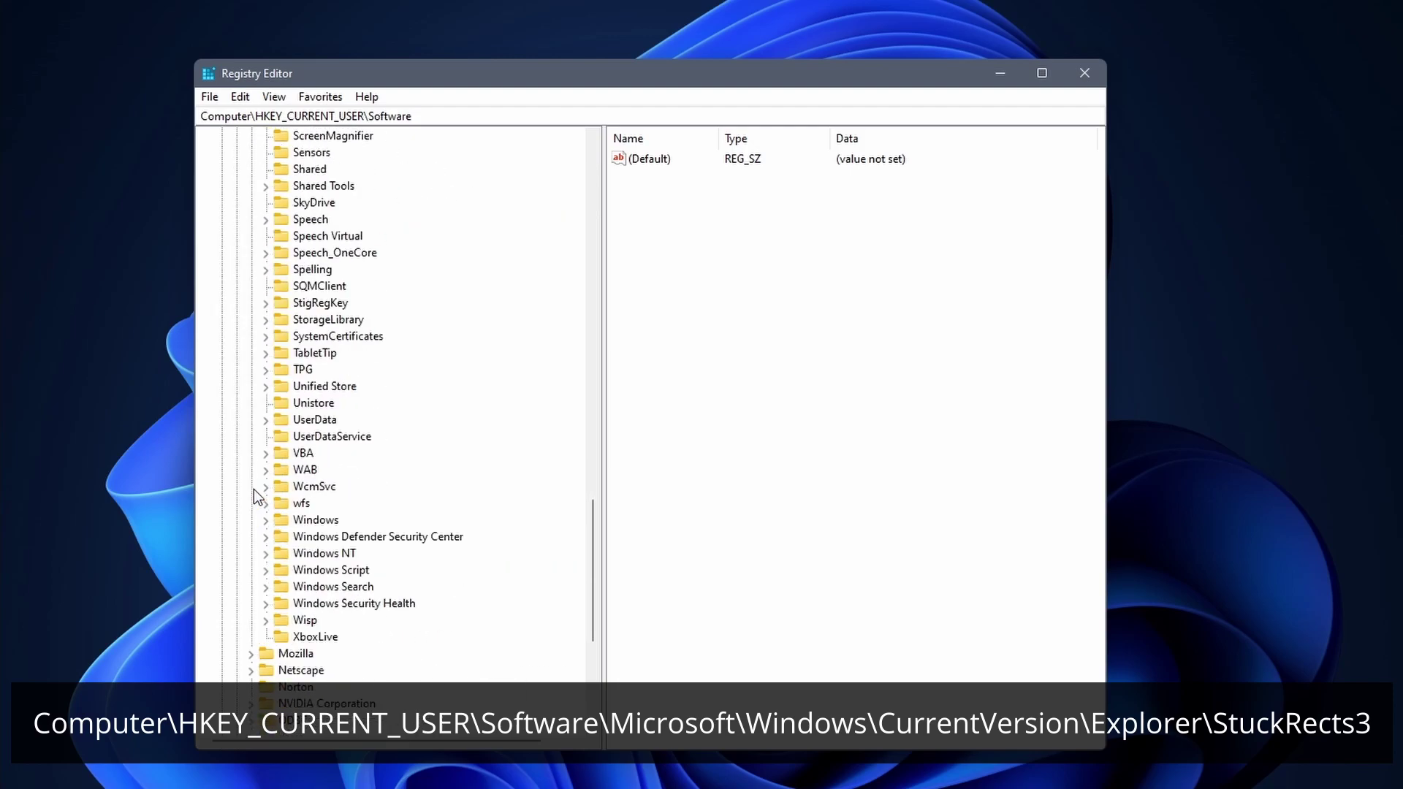
scroll(253, 489, "down", 1)
left_click(268, 471)
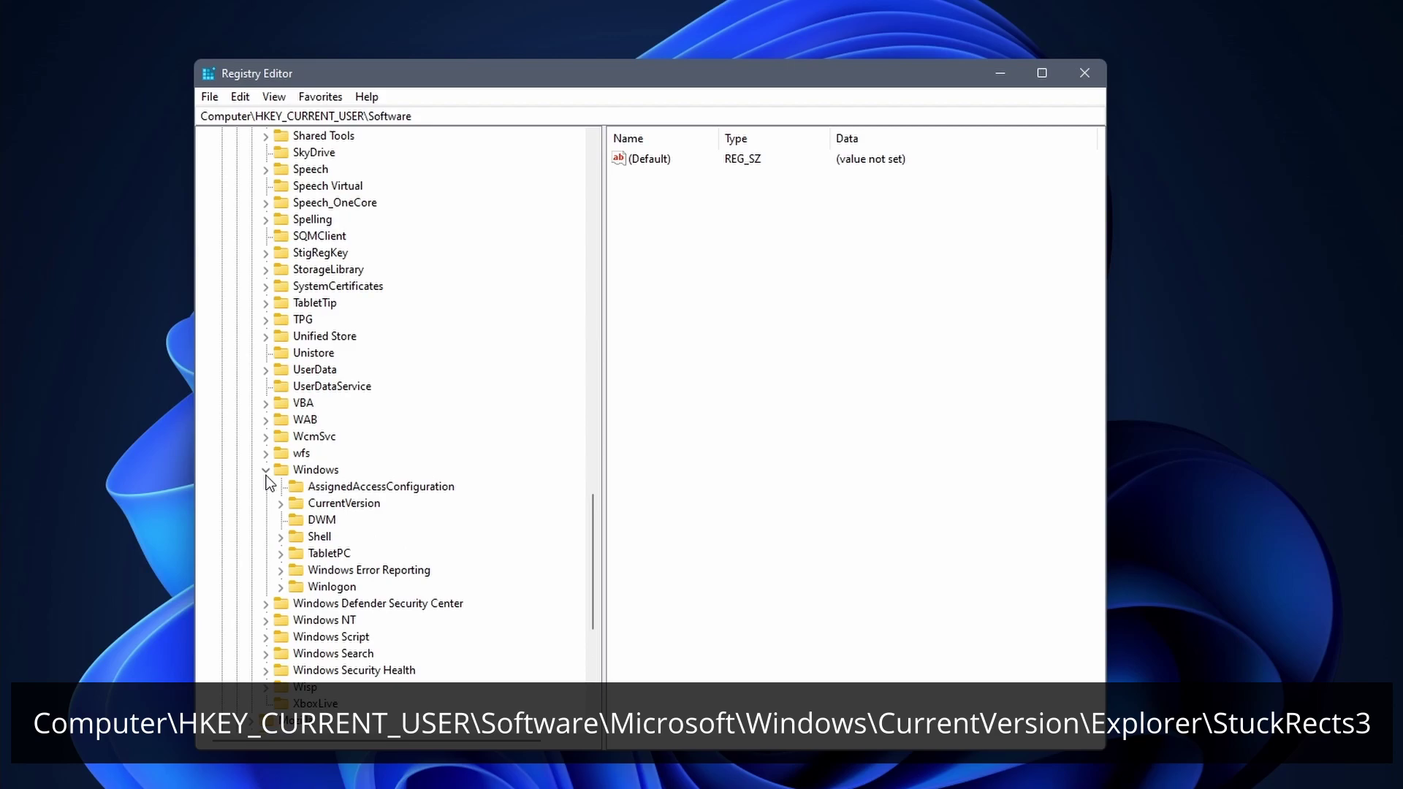
left_click(282, 504)
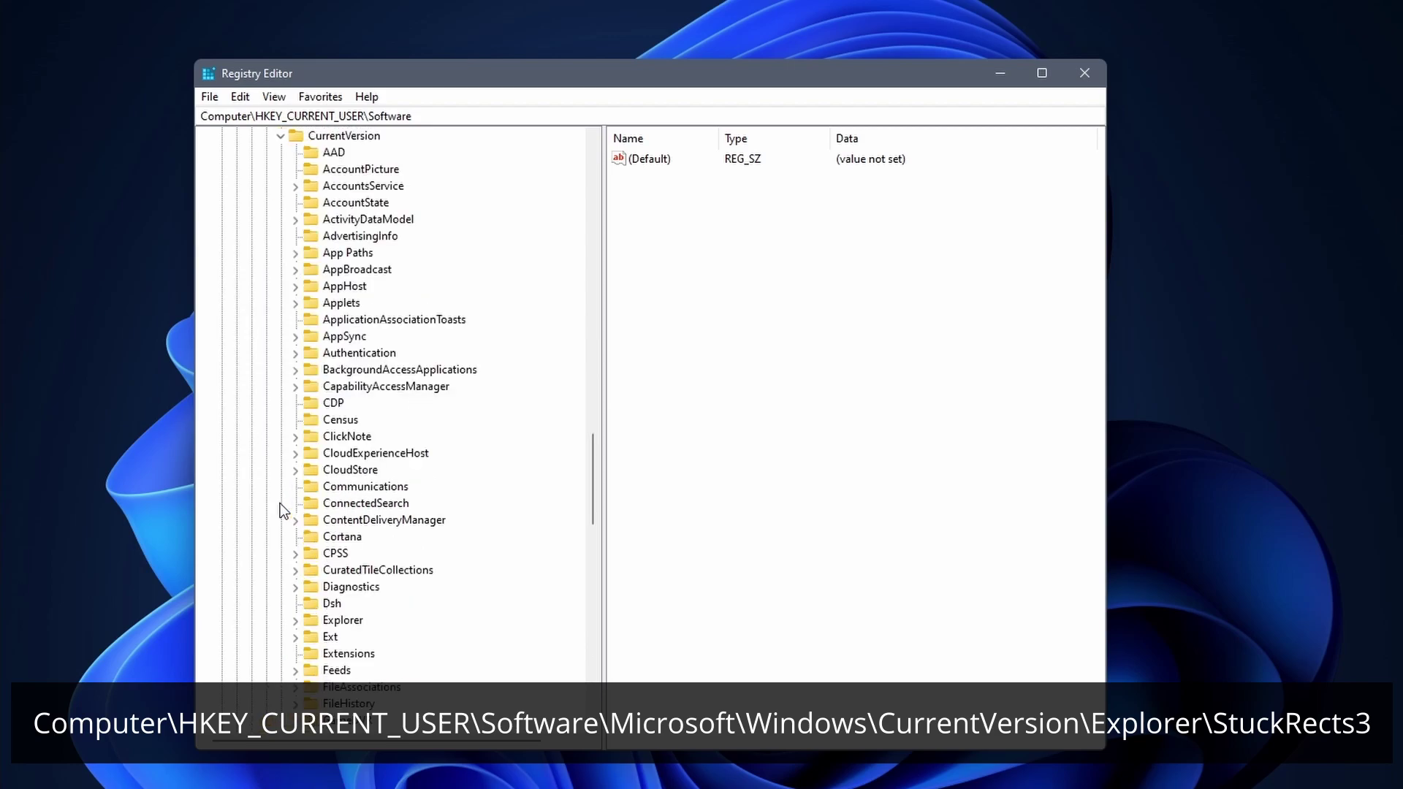
left_click(296, 620)
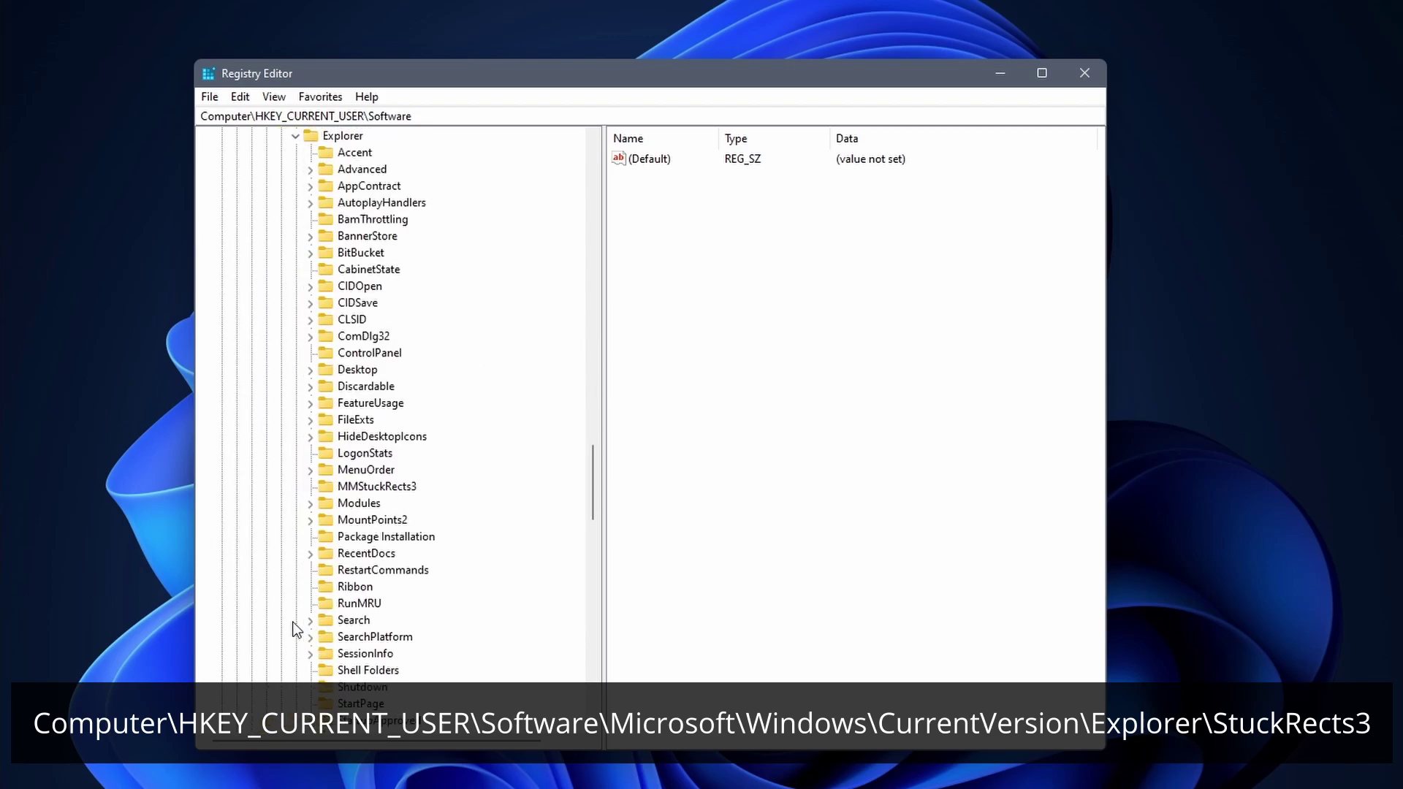
scroll(294, 611, "down", 2)
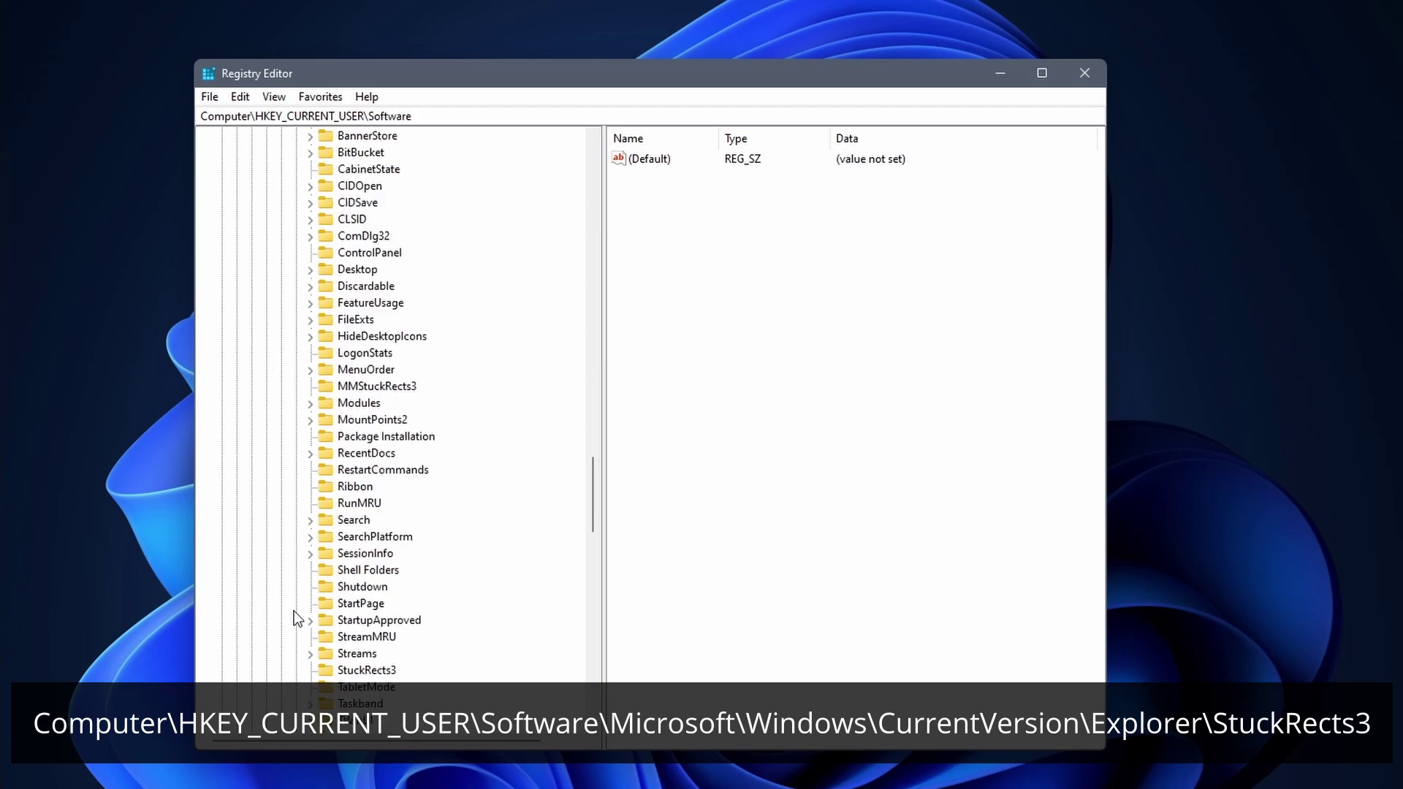
left_click(356, 671)
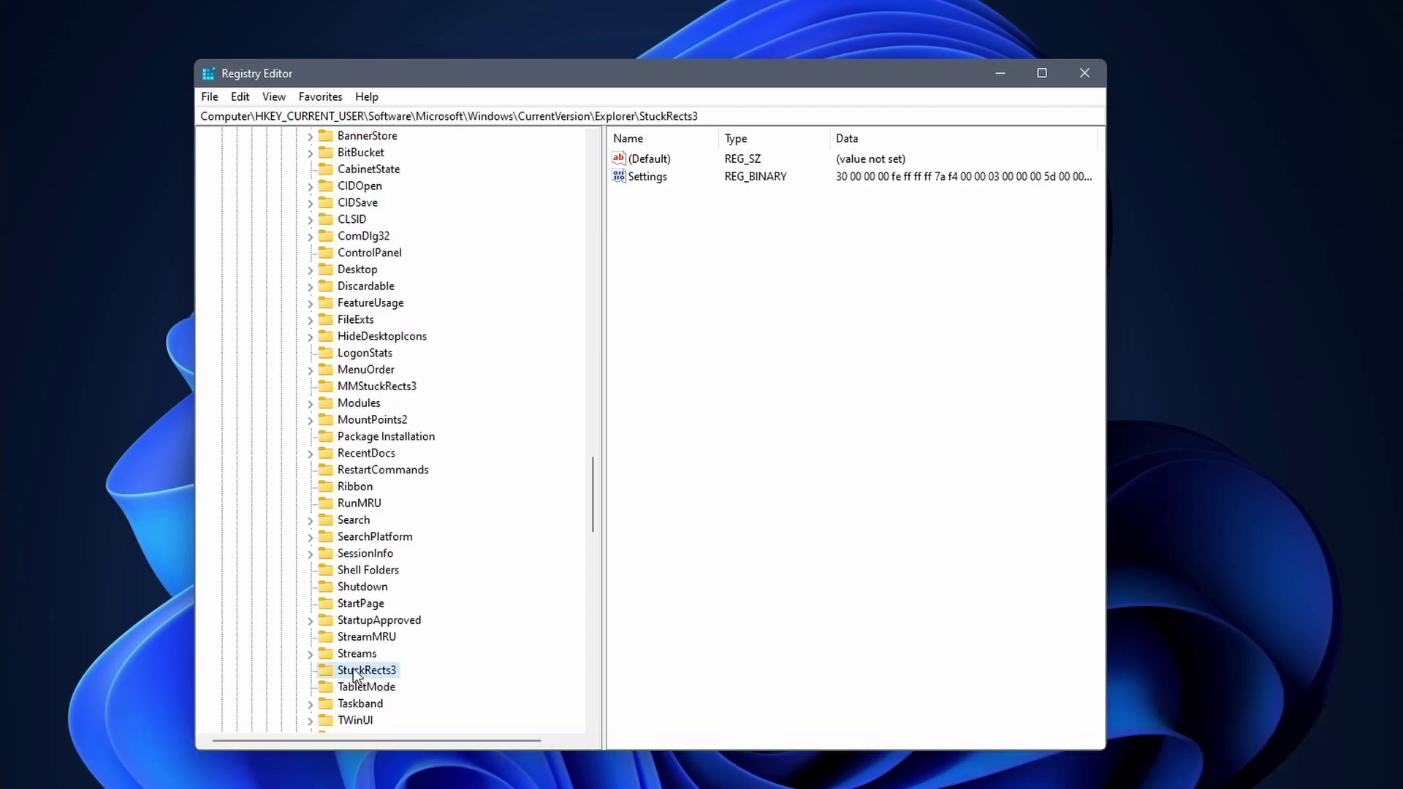
Step: Replace byte 03 with 01 in row 00000008 of the Settings binary value
double_click(648, 176)
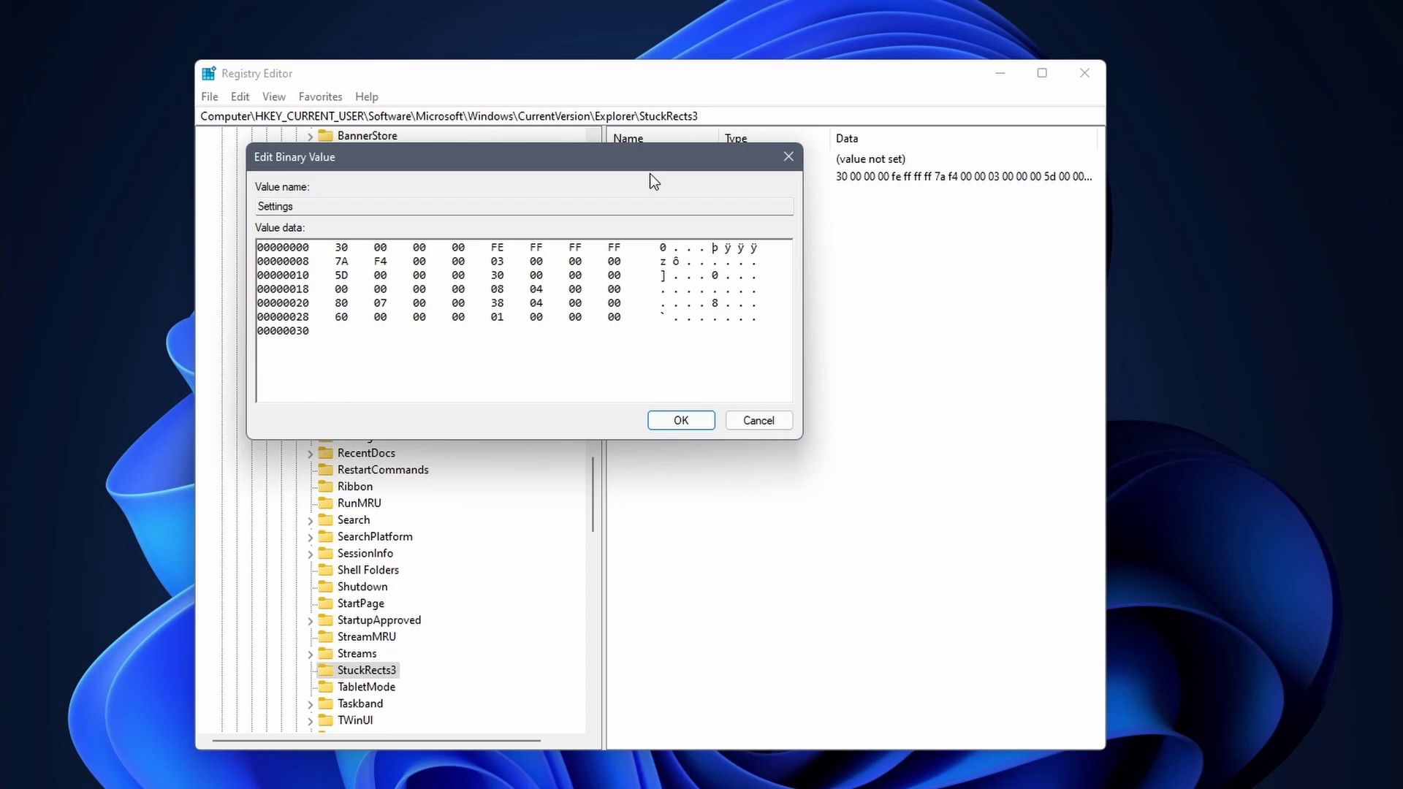
left_click(492, 262)
key("Delete")
type("01")
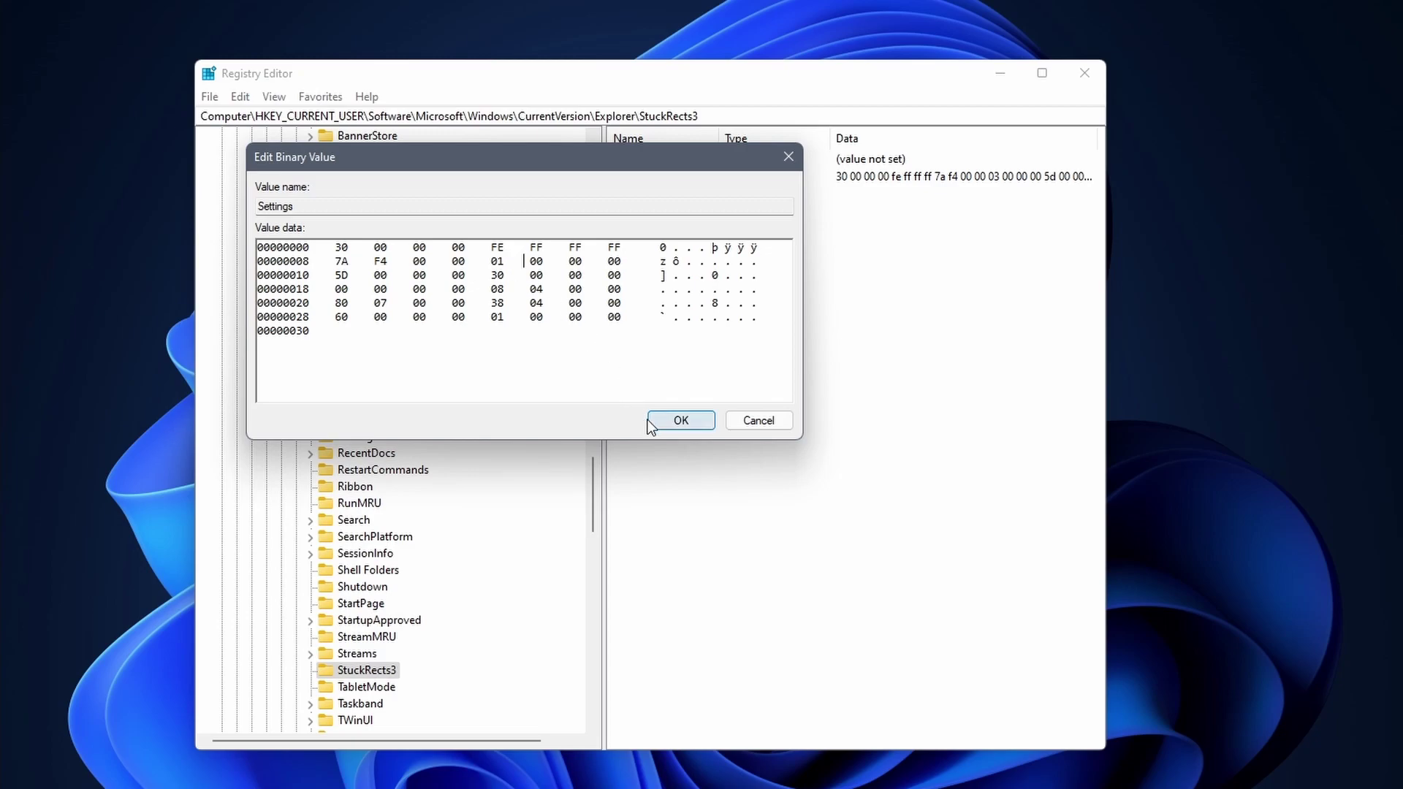
left_click(680, 420)
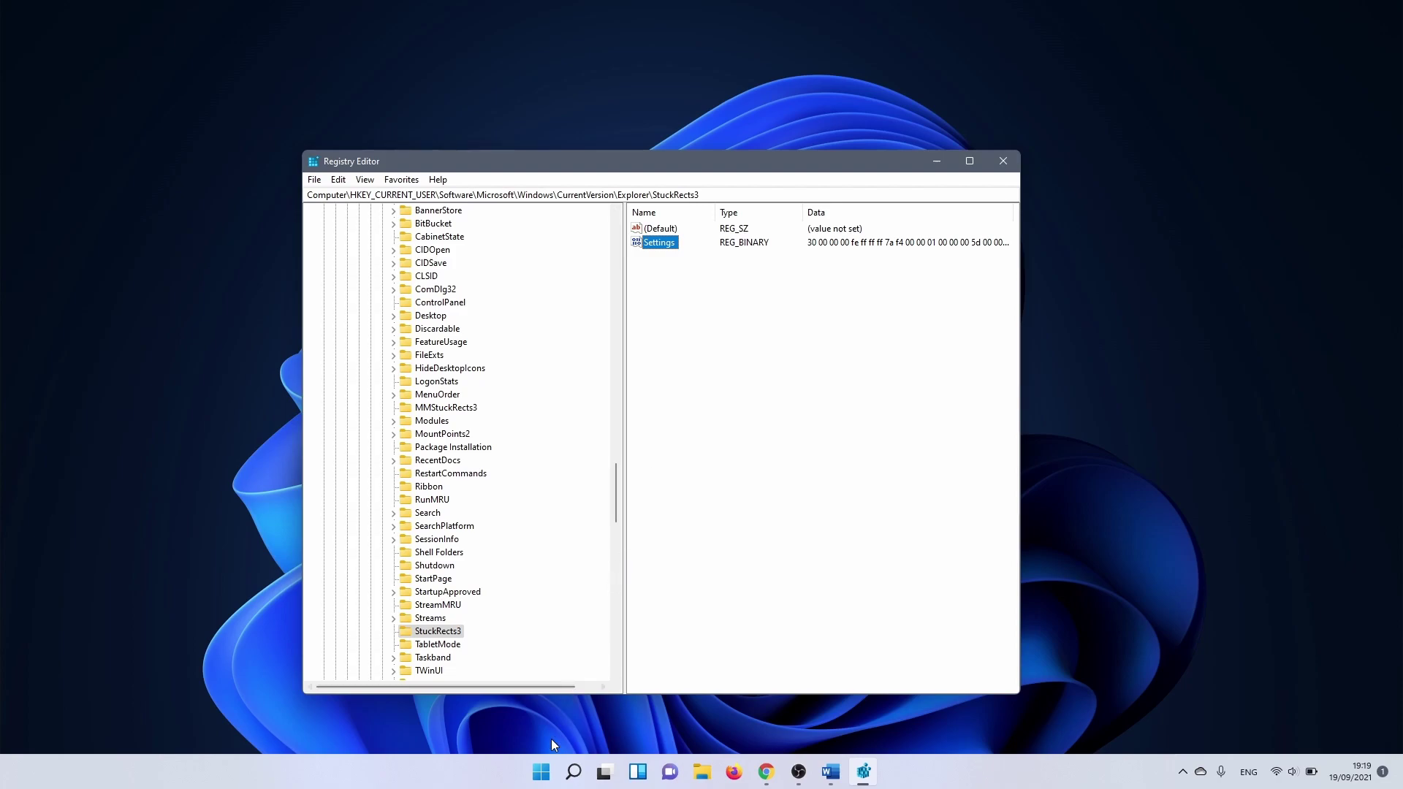
Step: Bring up the Start button's quick-link menu containing Task Manager
right_click(542, 773)
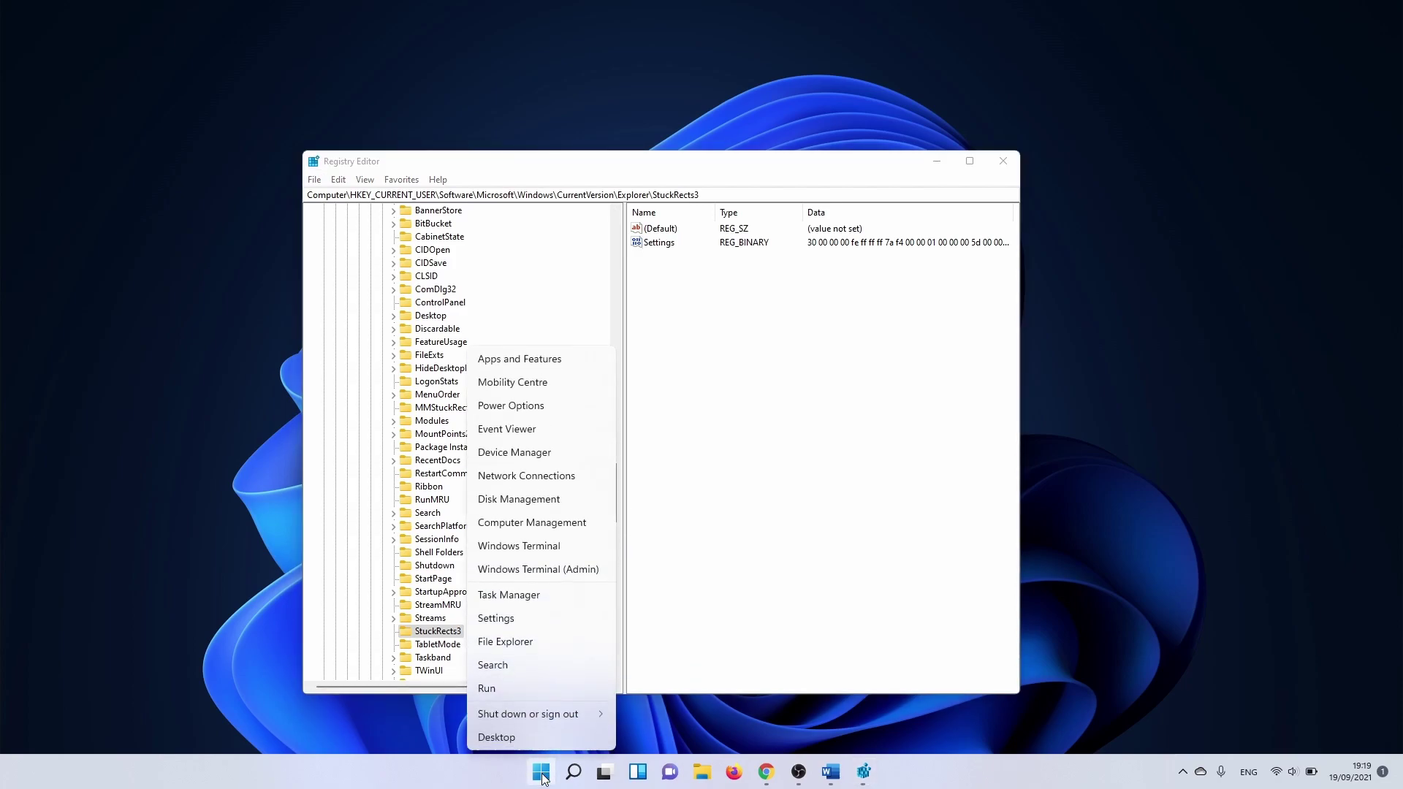
Step: Restart Windows Explorer from Task Manager, then return to Registry Editor
left_click(558, 597)
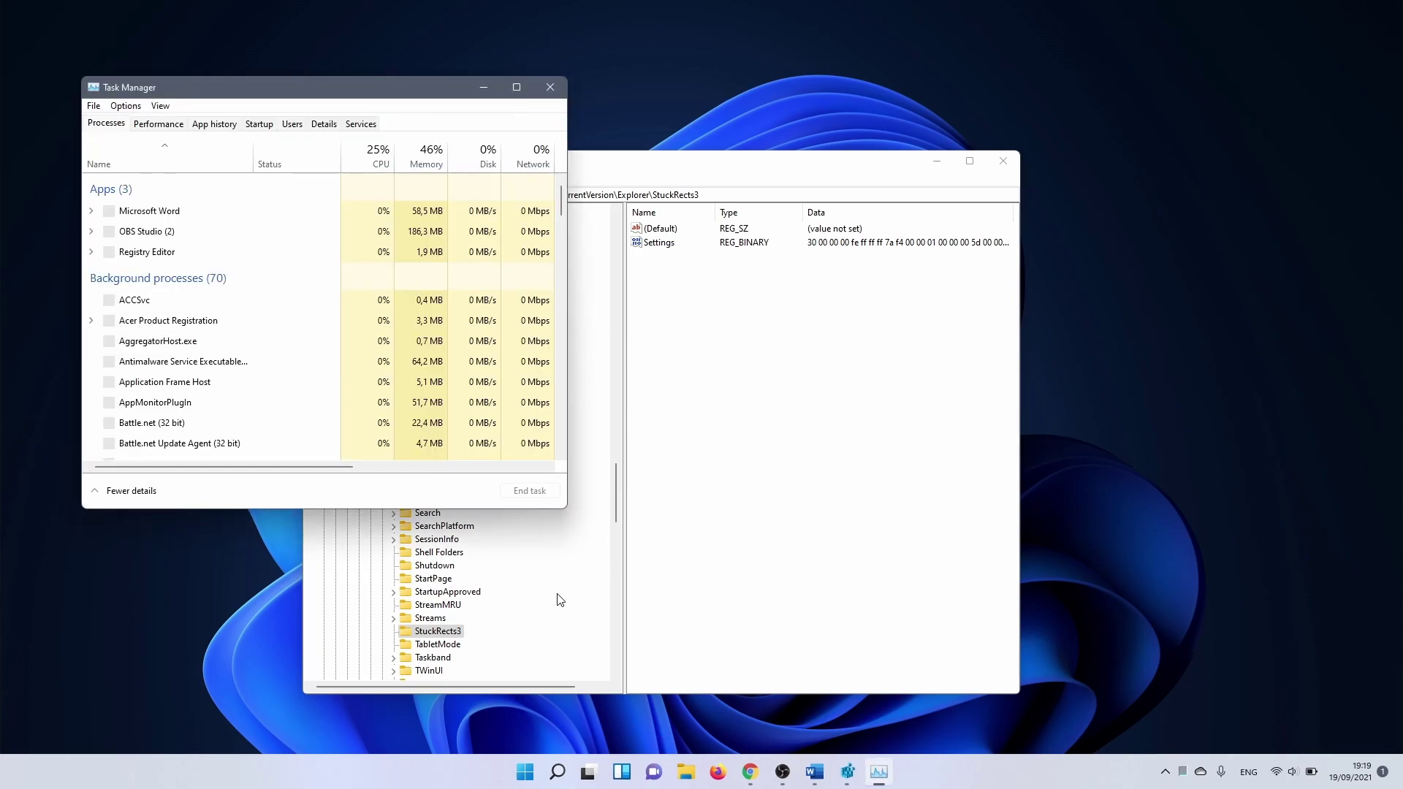
left_click_drag(561, 200, 564, 475)
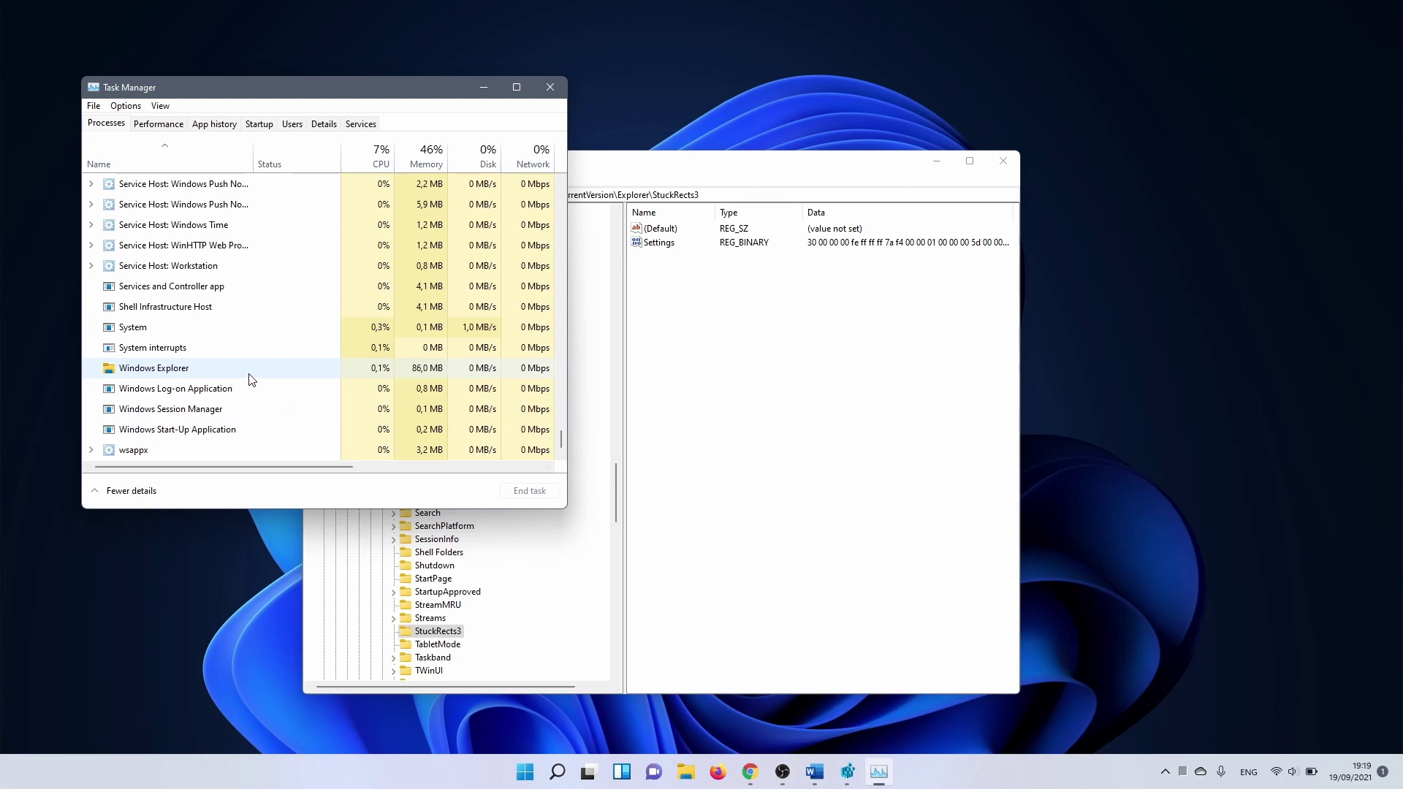
left_click(252, 368)
left_click(530, 492)
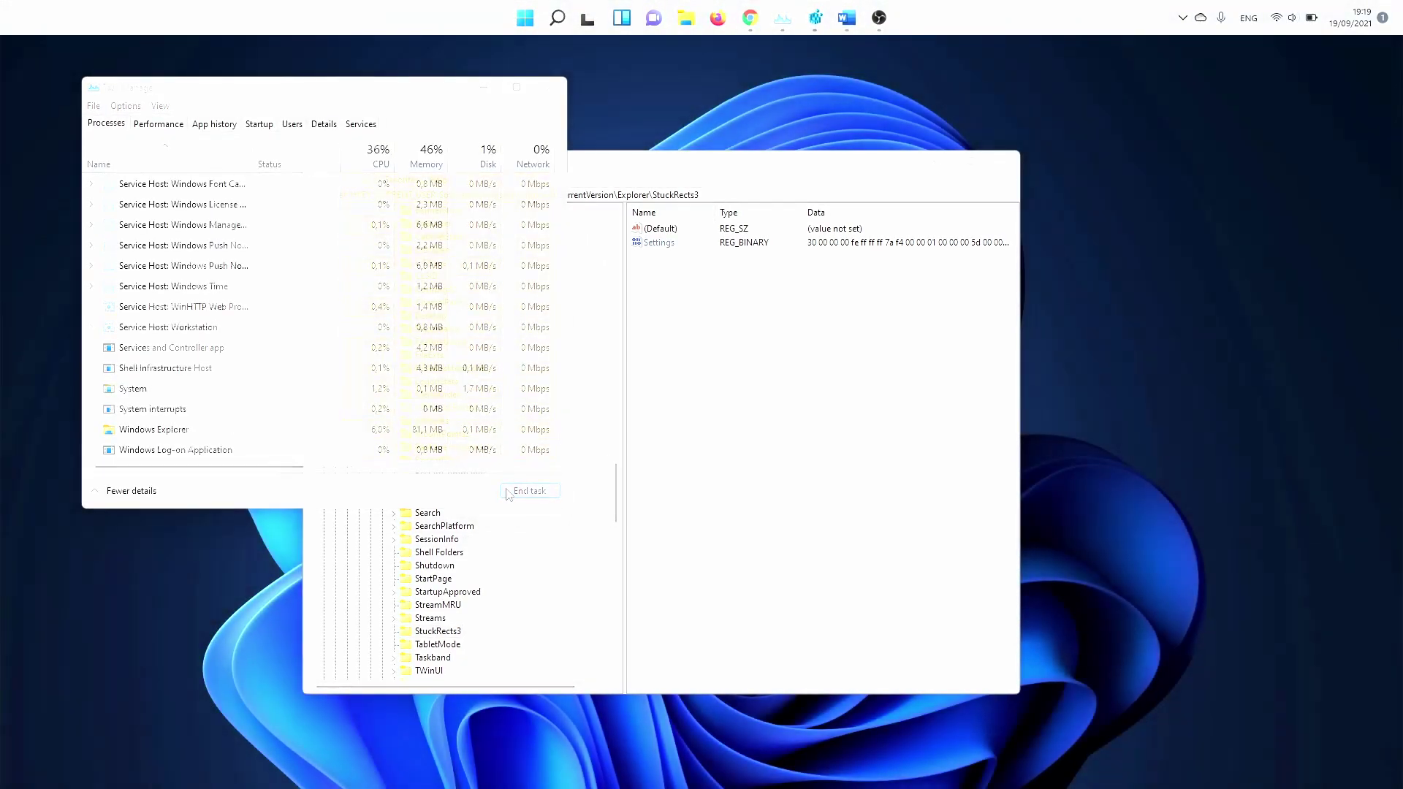
left_click(657, 161)
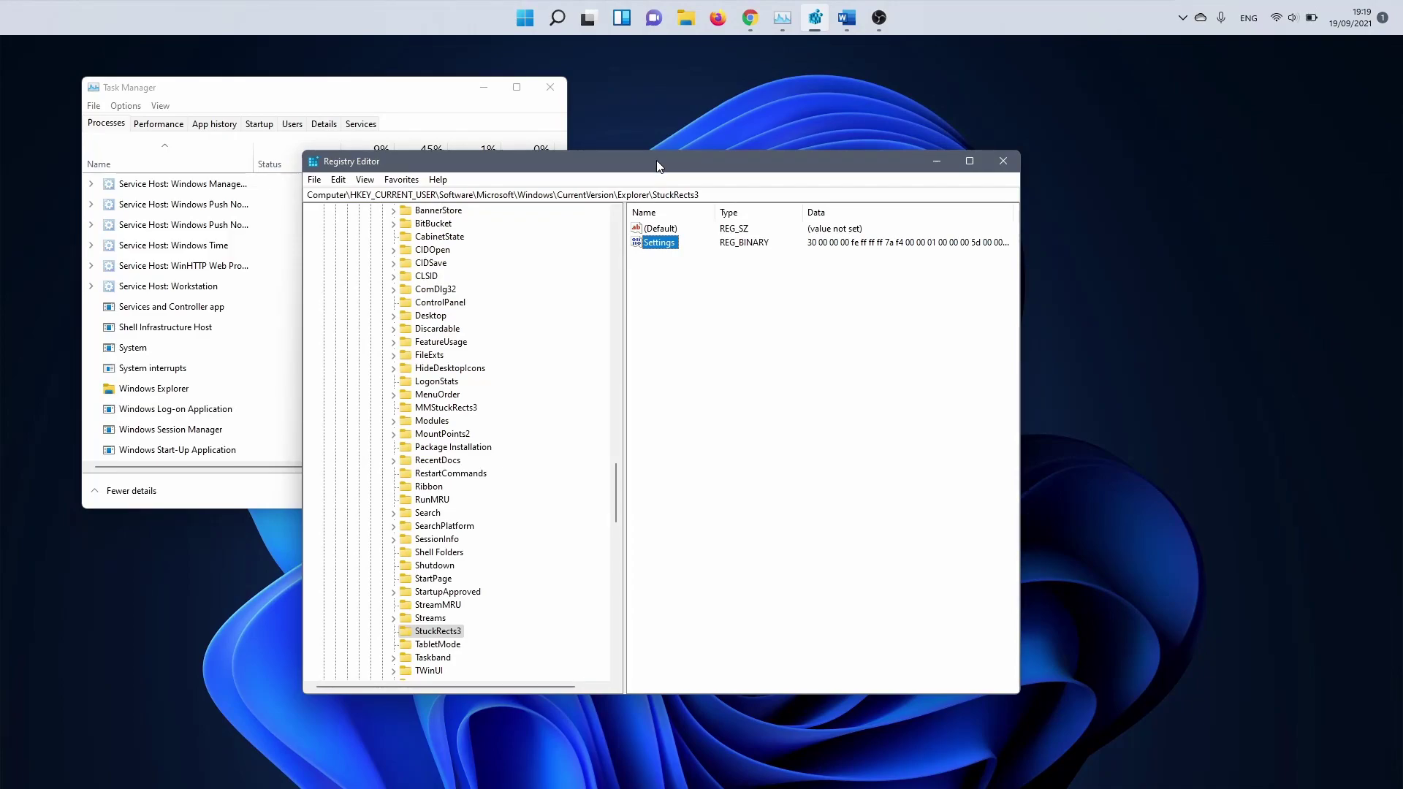
Step: Replace byte 01 with 00 in row 00000008 of Settings for the left edge
double_click(653, 247)
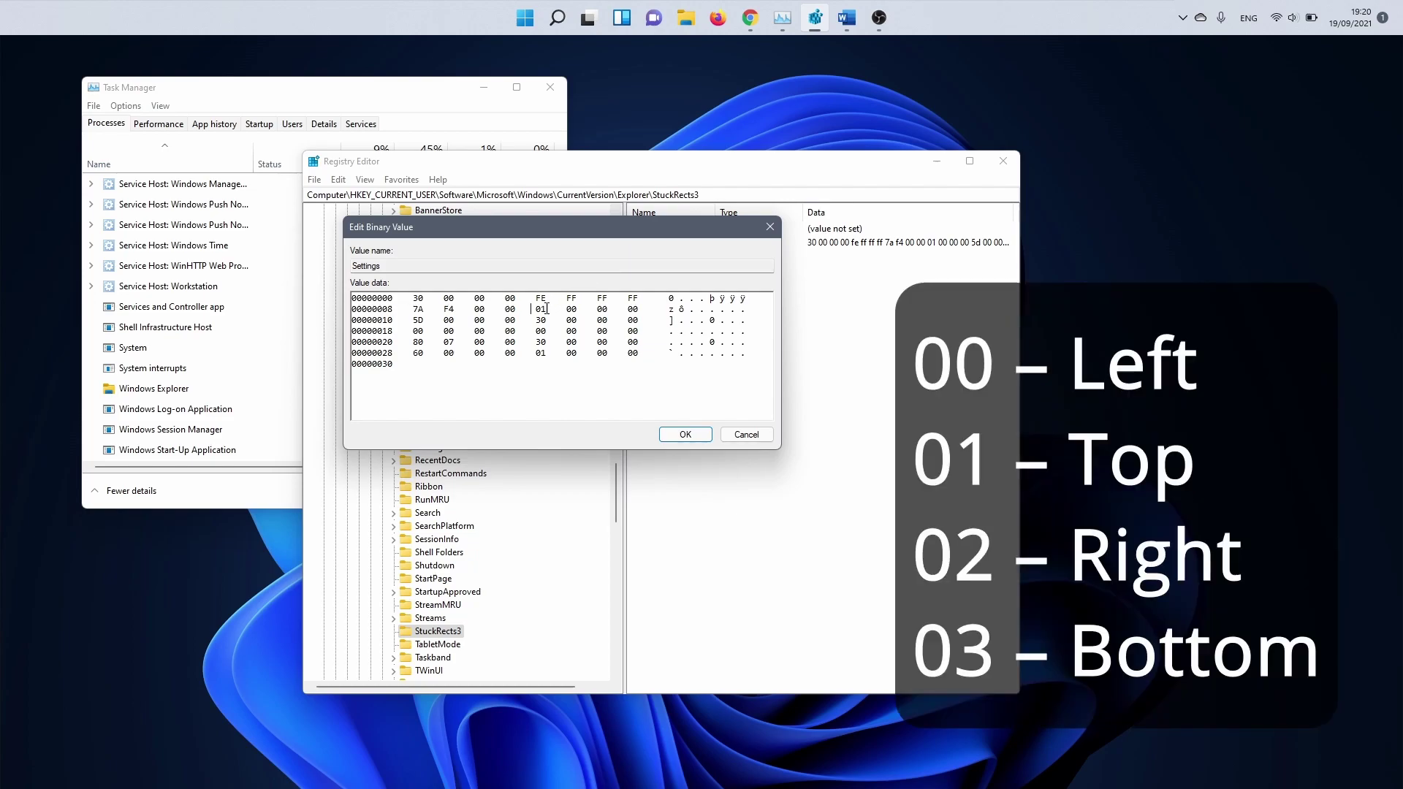
key("Delete")
type("00")
left_click(683, 435)
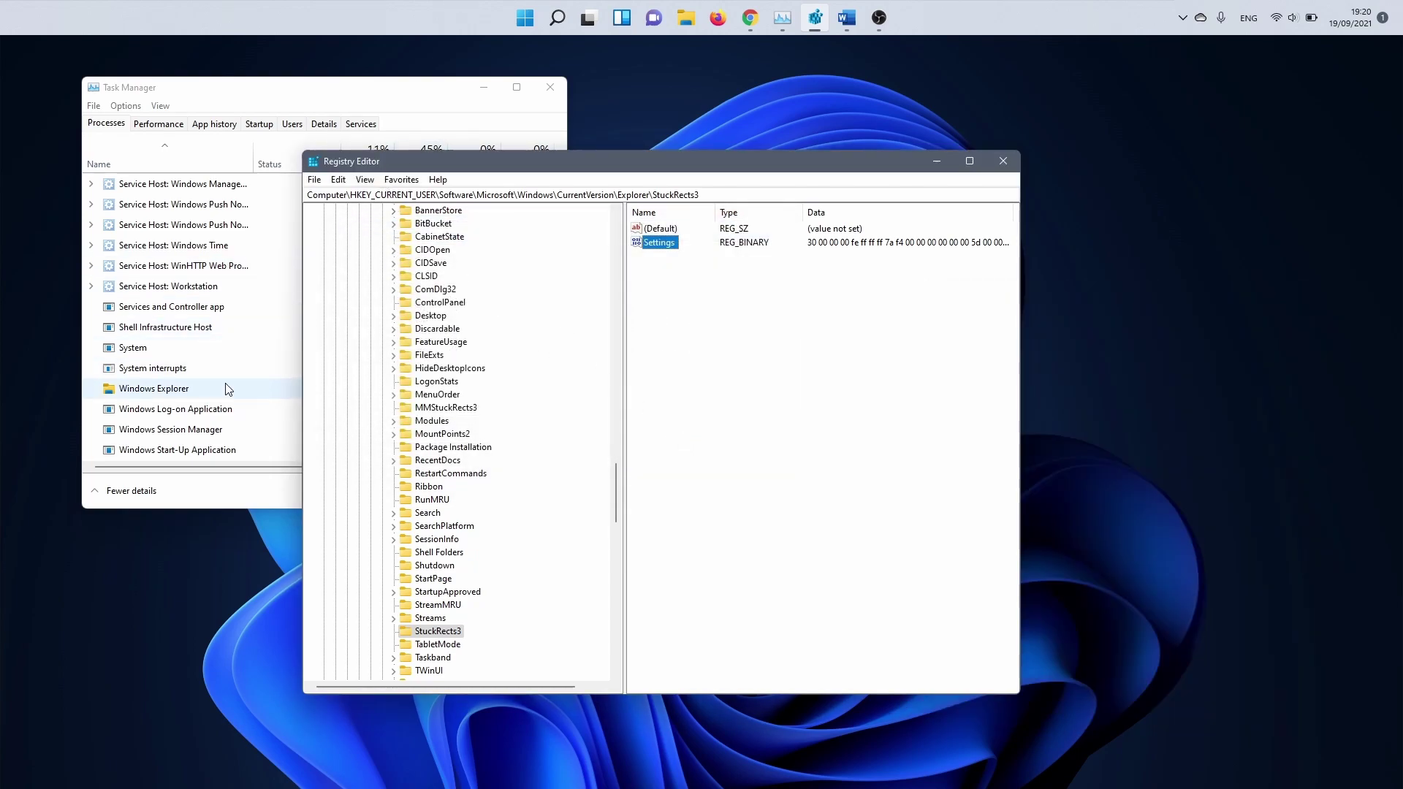
Step: Restart Windows Explorer once more from Task Manager
left_click(201, 389)
left_click(530, 490)
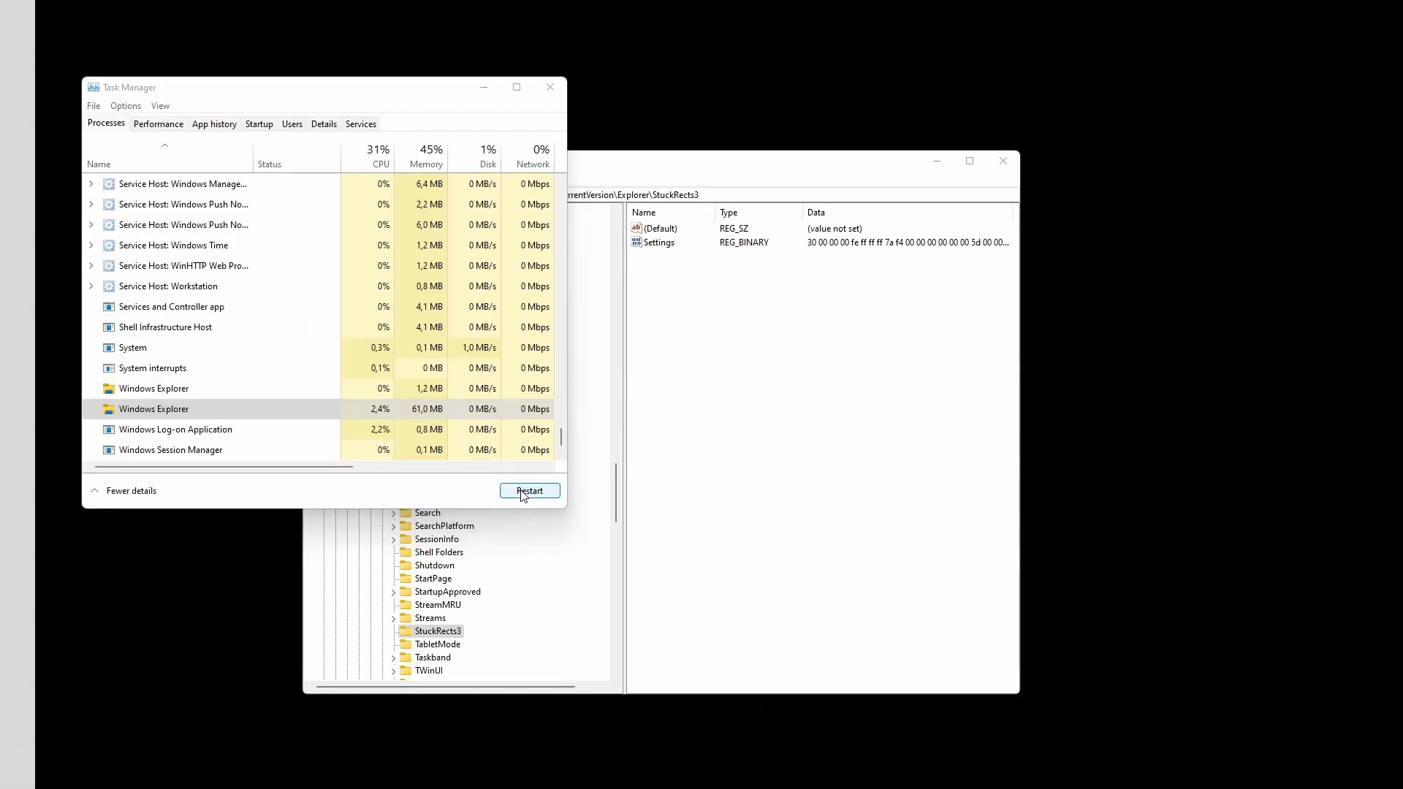